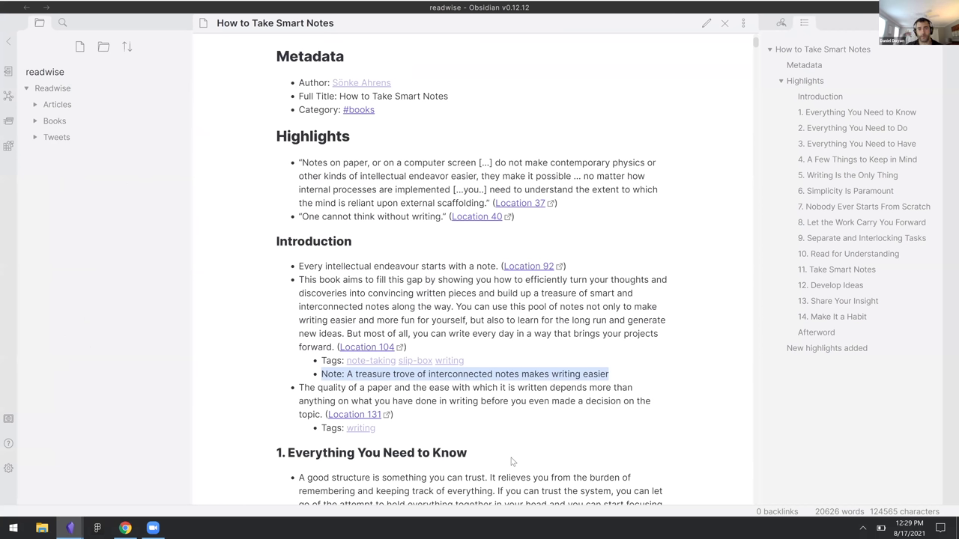
Switch to Chrome, search the web for jinja2 in a new tab and open the Jinja documentation homepage.
key(alt+Tab)
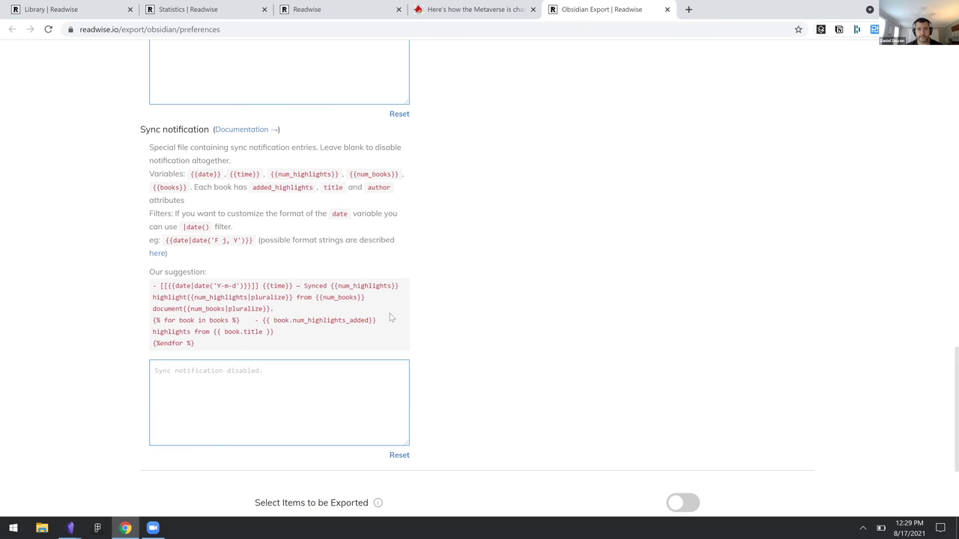
key(ctrl+t)
text(jinj)
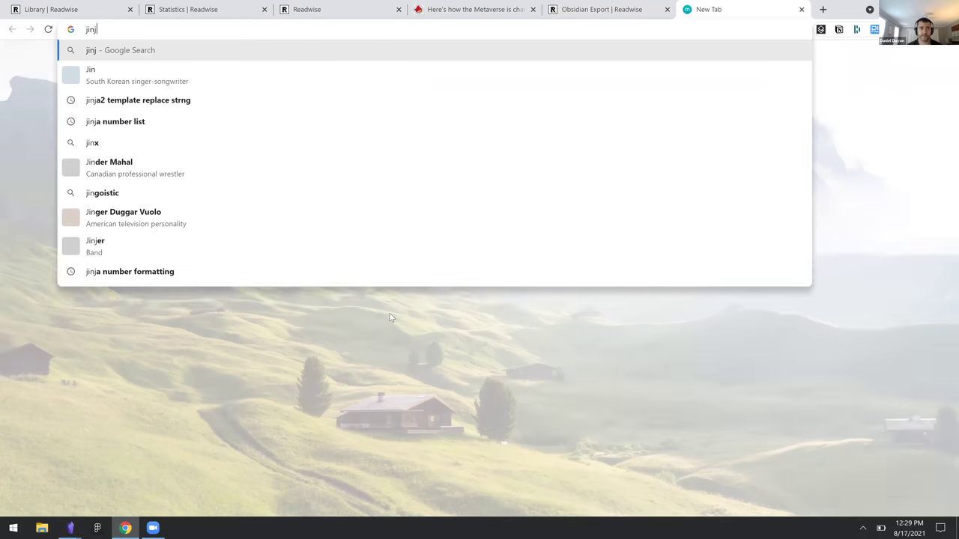
text(a2)
key(Return)
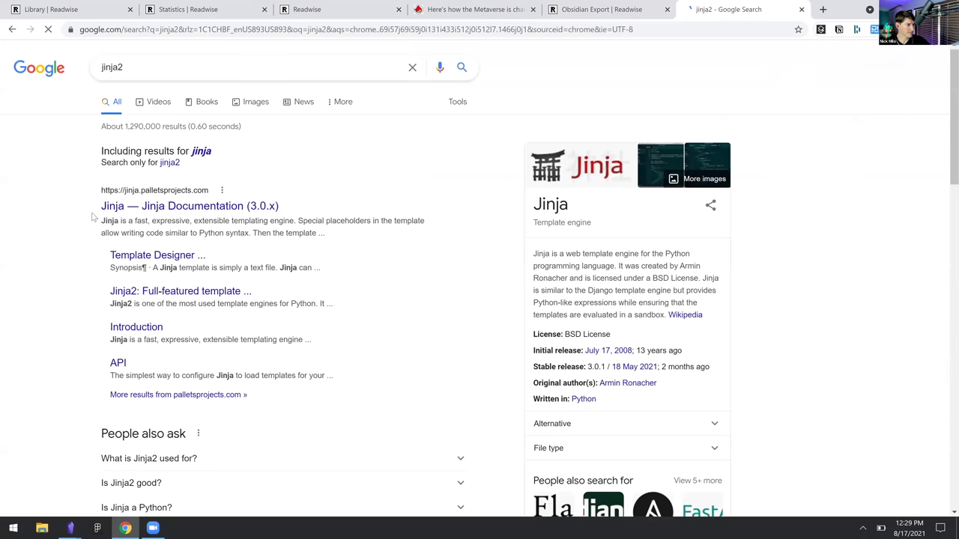
click(182, 206)
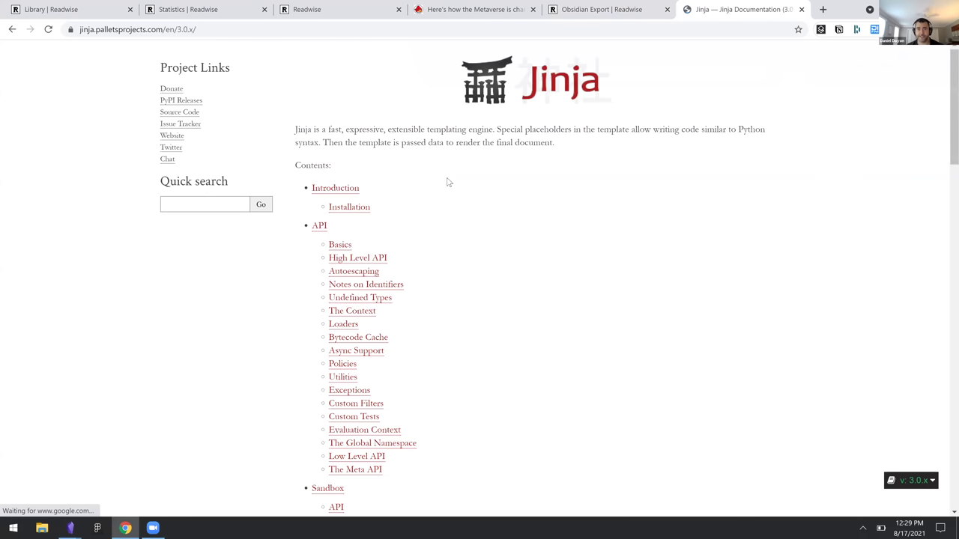
triple_click(331, 147)
click(647, 238)
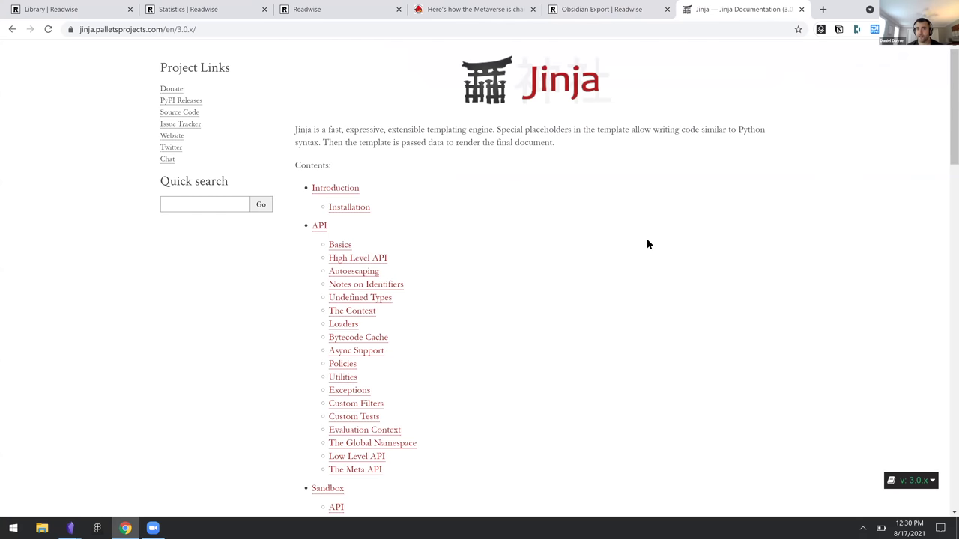
Consult the Sync notification documentation linked from the Obsidian export preferences, and return to the preferences page.
click(614, 12)
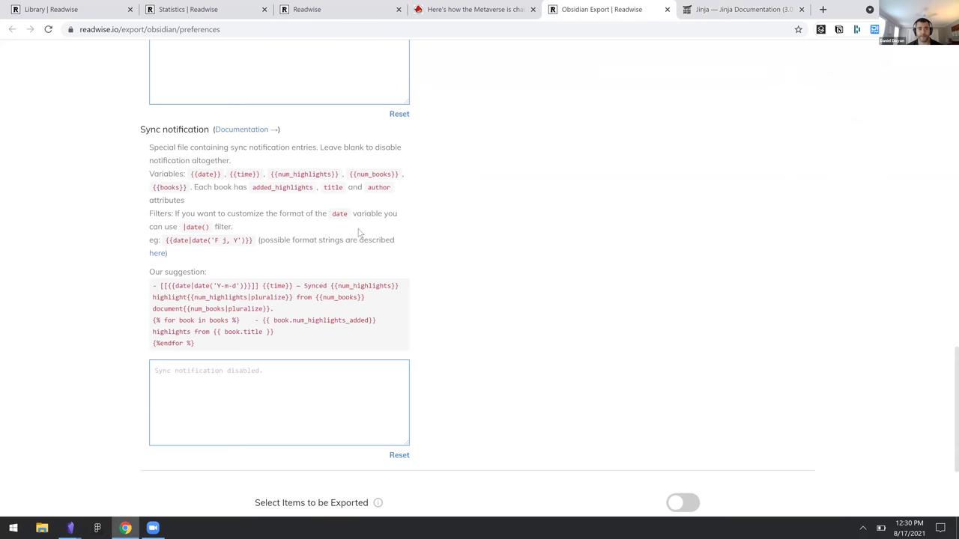
click(240, 131)
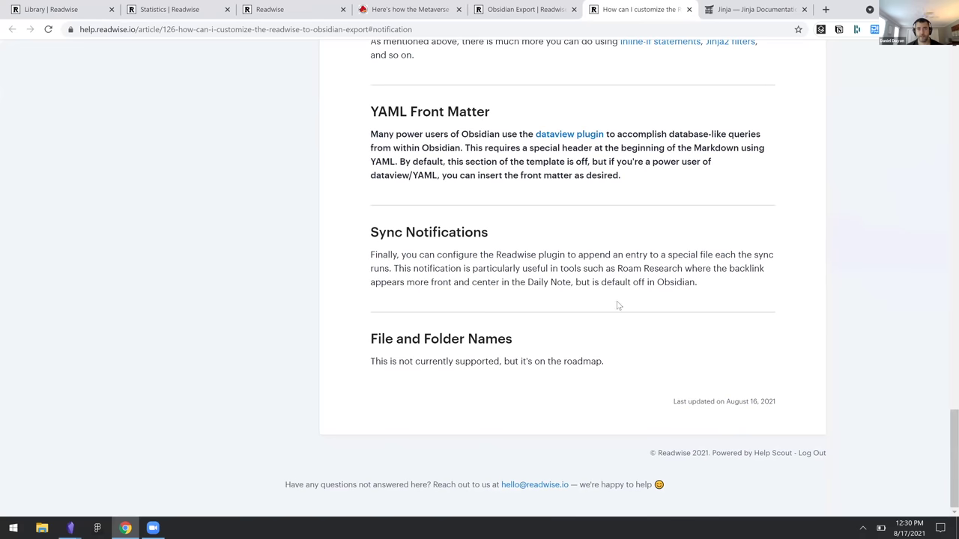
scroll(687, 367, up, 2)
scroll(630, 275, down, 2)
scroll(630, 275, up, 1)
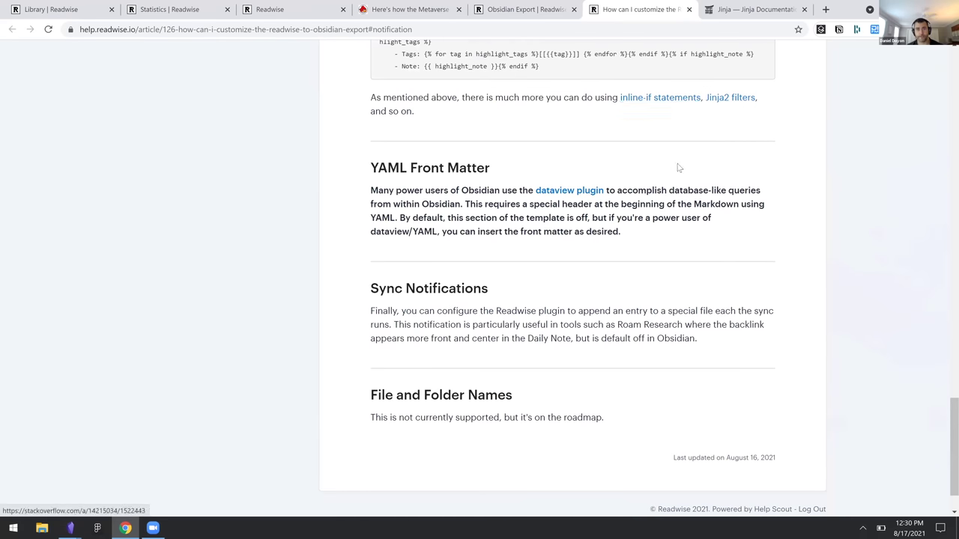
triple_click(503, 203)
click(487, 215)
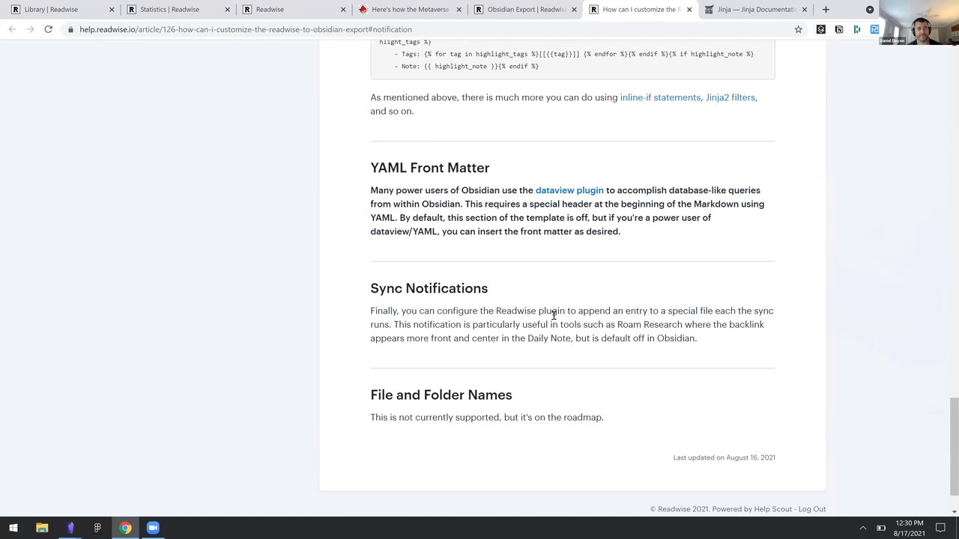
click(538, 6)
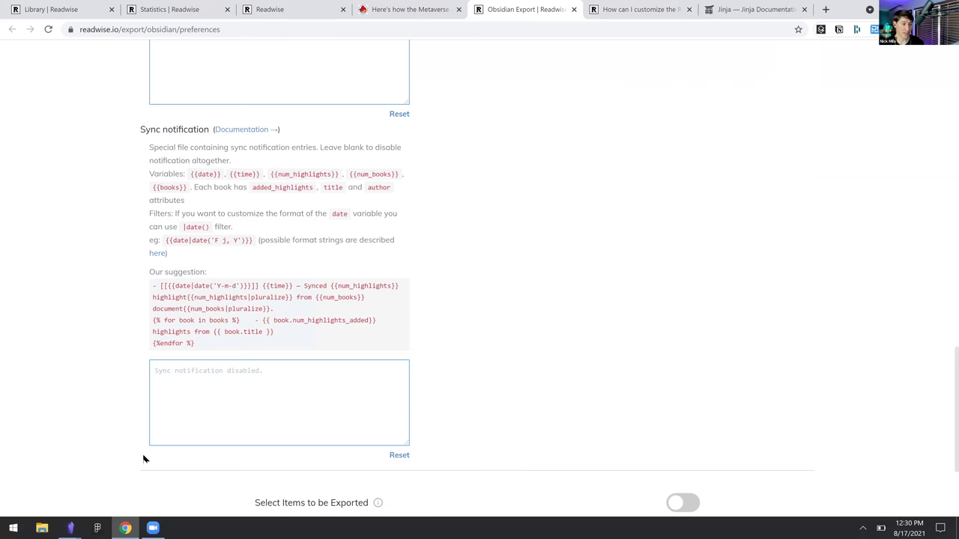
Switch to Obsidian, look over the Readwise Official plugin's sync options and close the settings.
click(70, 528)
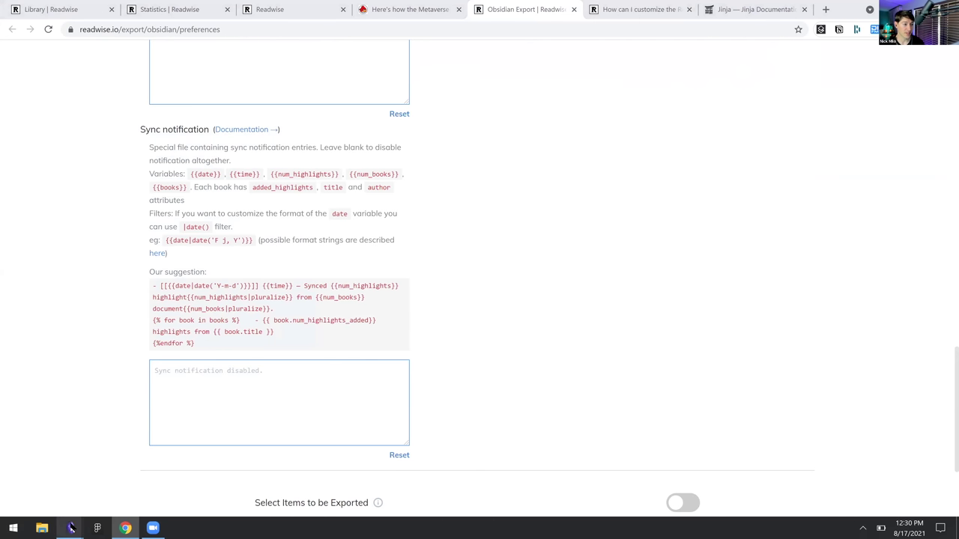
click(180, 479)
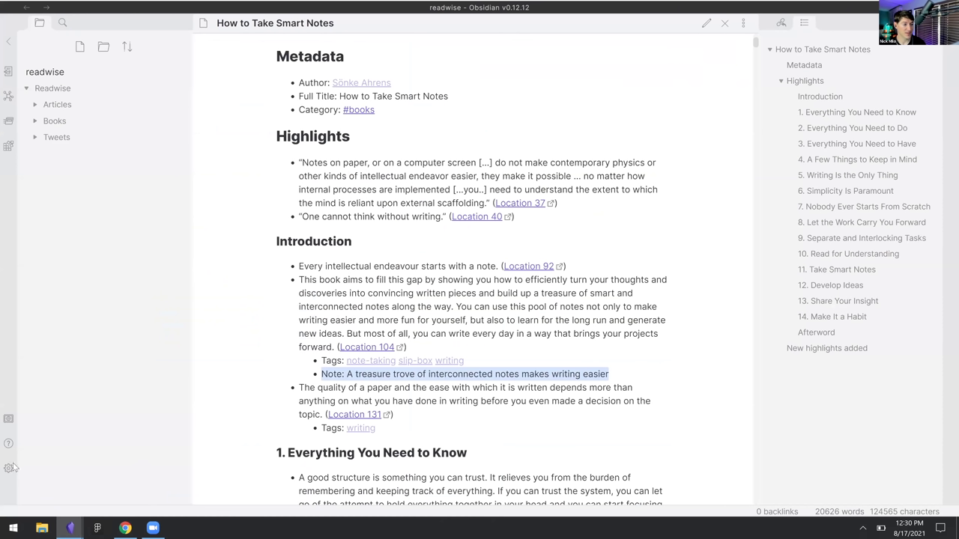
key(ctrl+comma)
scroll(477, 270, down, 1)
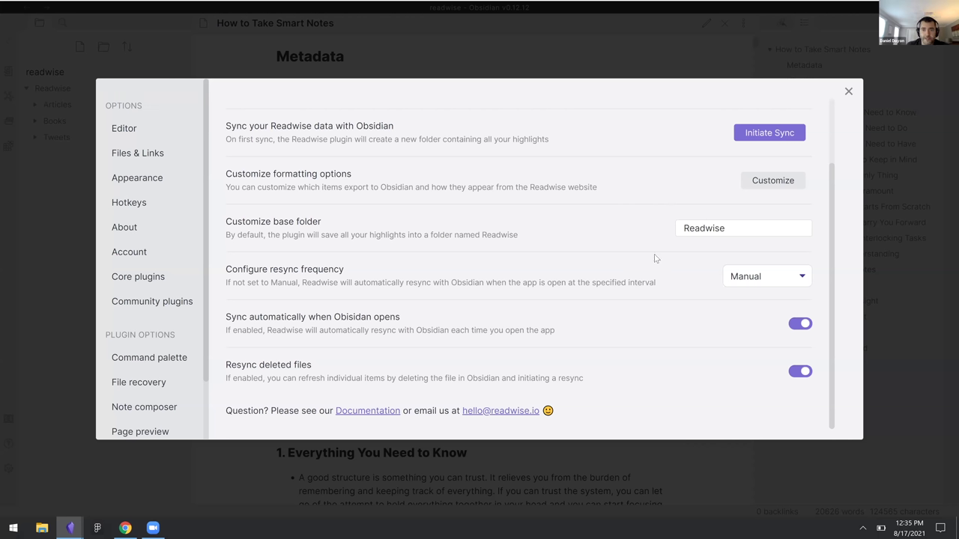
click(54, 144)
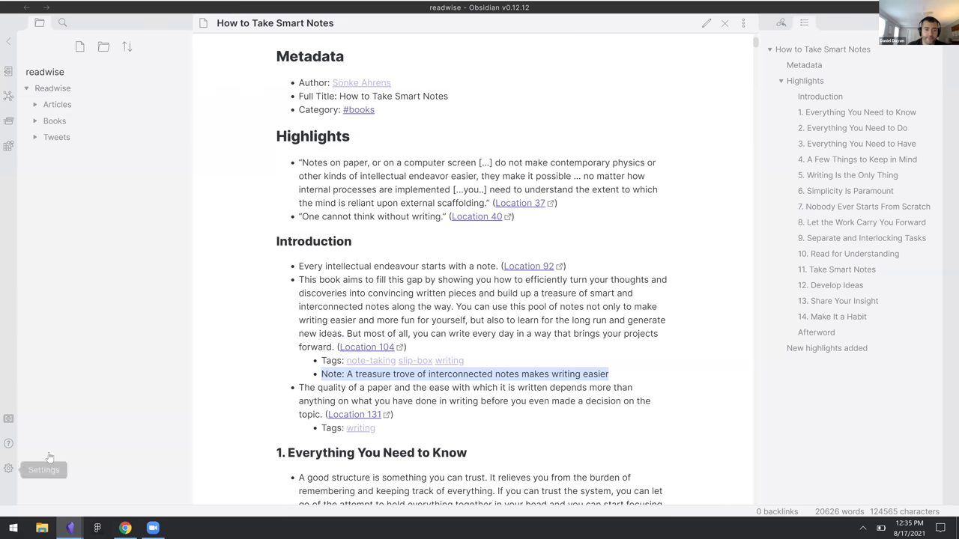
Try Sources as the Readwise plugin's base folder and restore the folder name to Readwise.
click(8, 468)
double_click(712, 316)
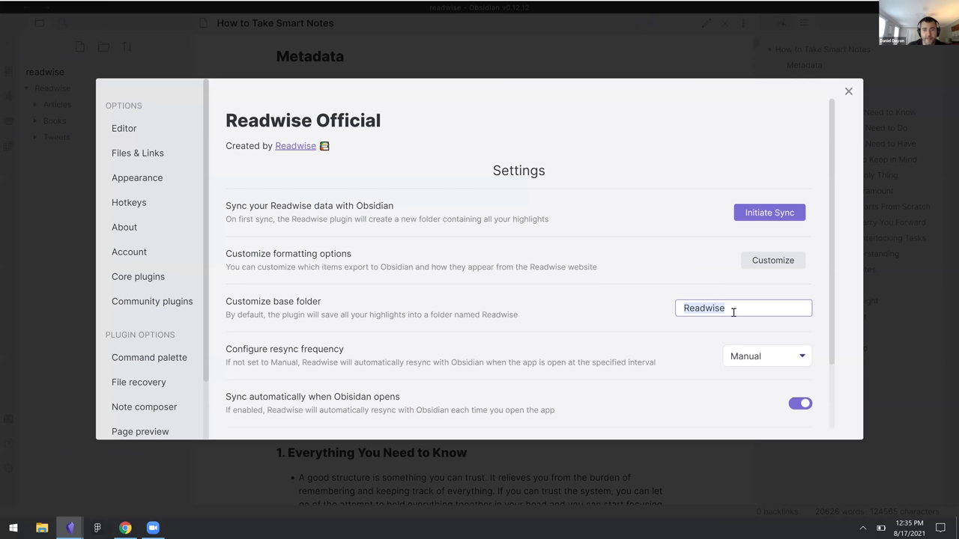
text(Sources)
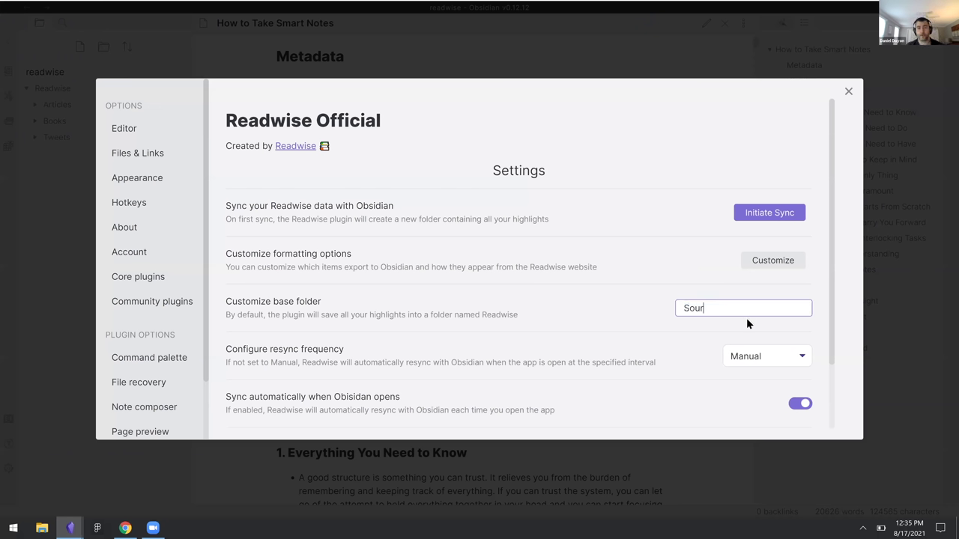
key(ctrl+a)
text(Readwise)
click(598, 334)
Review the plugin's resync frequency choices and its automatic sync and deleted-file resync options, and close the settings.
scroll(524, 322, down, 1)
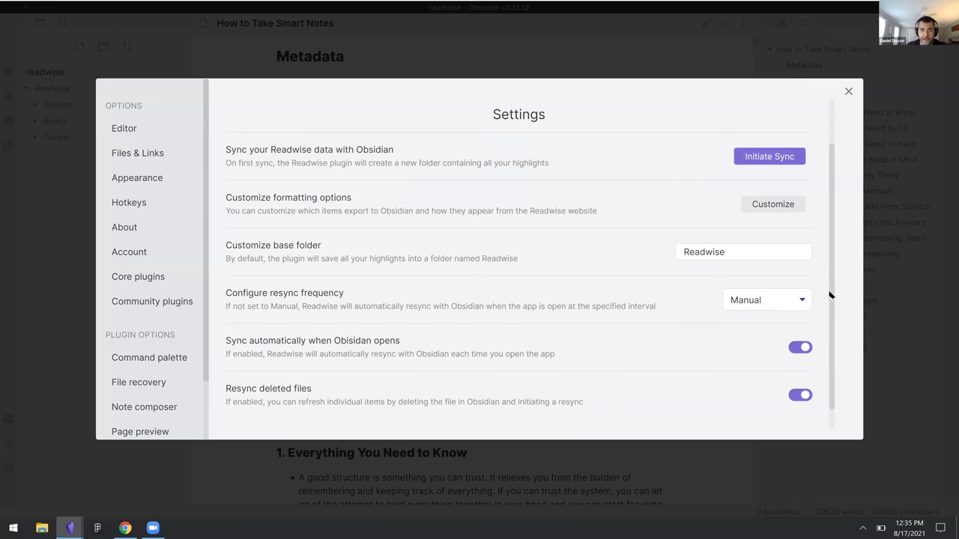
click(777, 302)
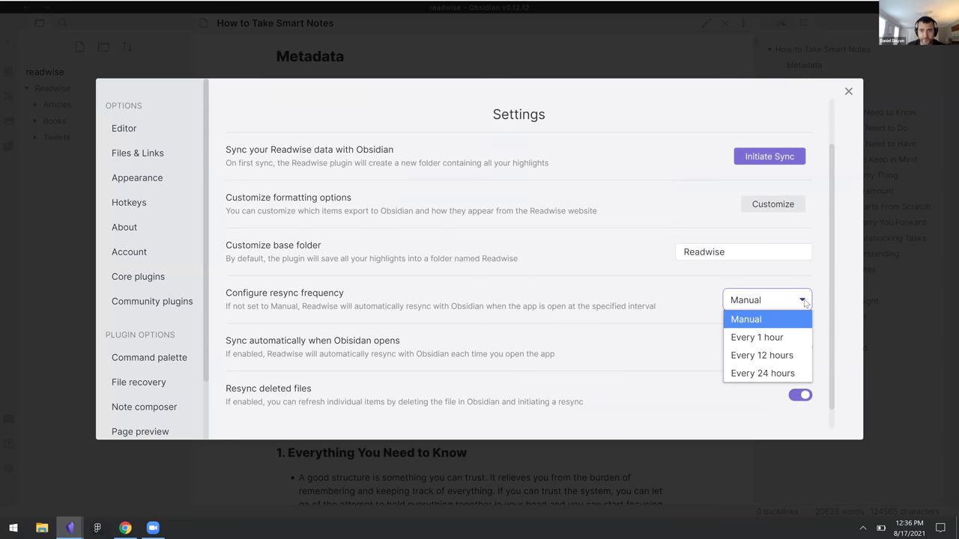
click(806, 303)
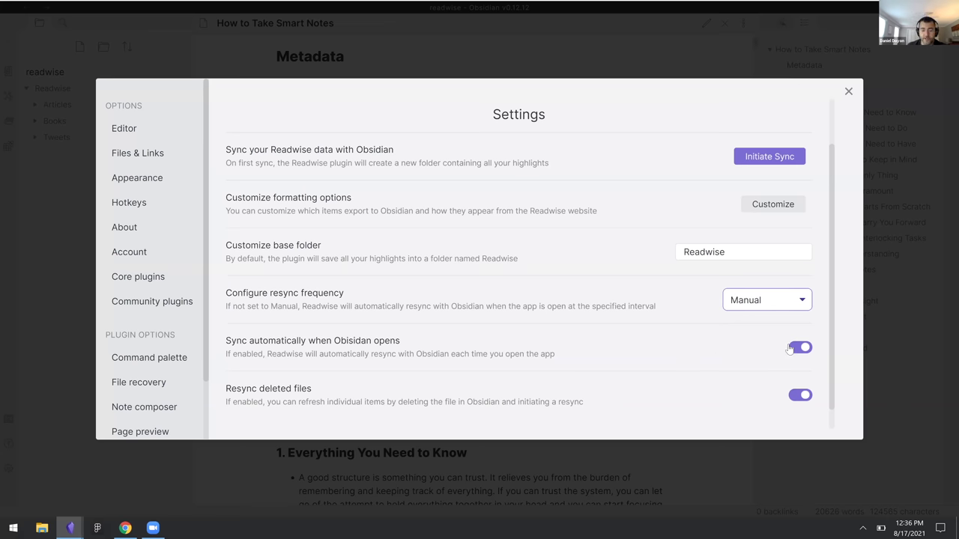
scroll(789, 348, down, 1)
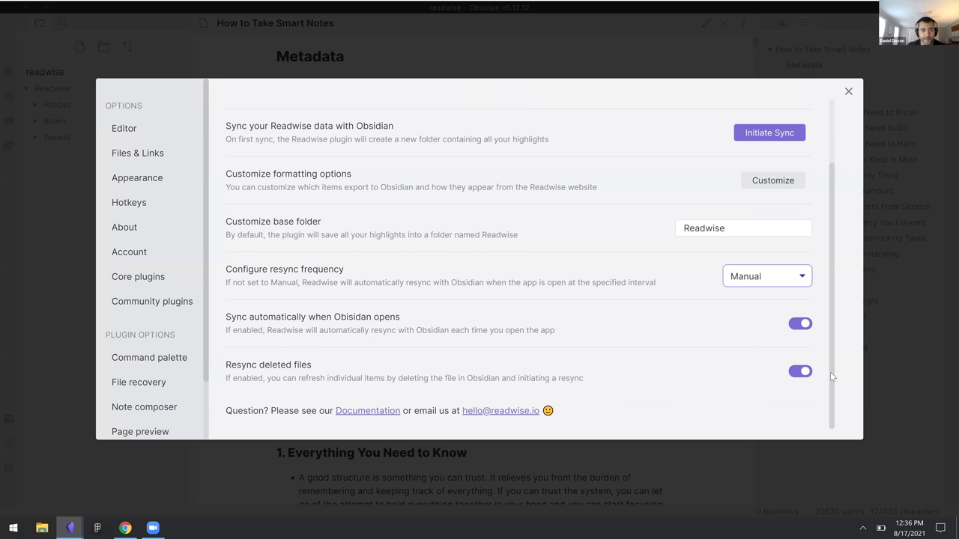
click(738, 137)
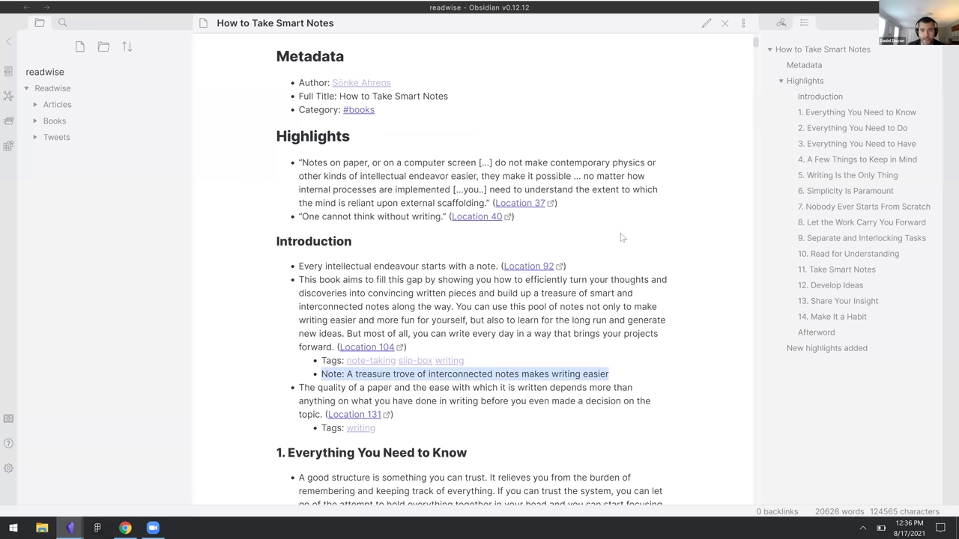
Expand the Books folder in the vault and recheck the Readwise plugin settings.
scroll(683, 254, up, 3)
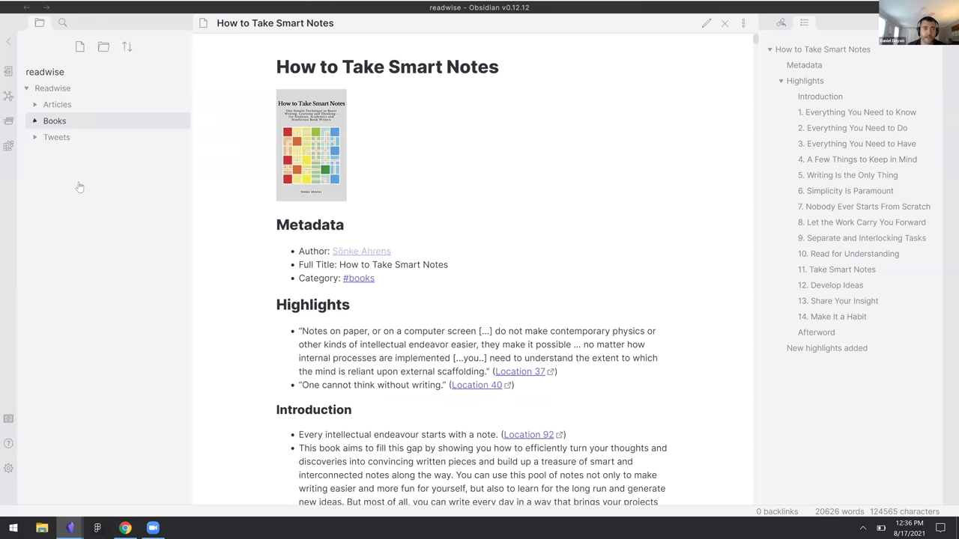
click(31, 121)
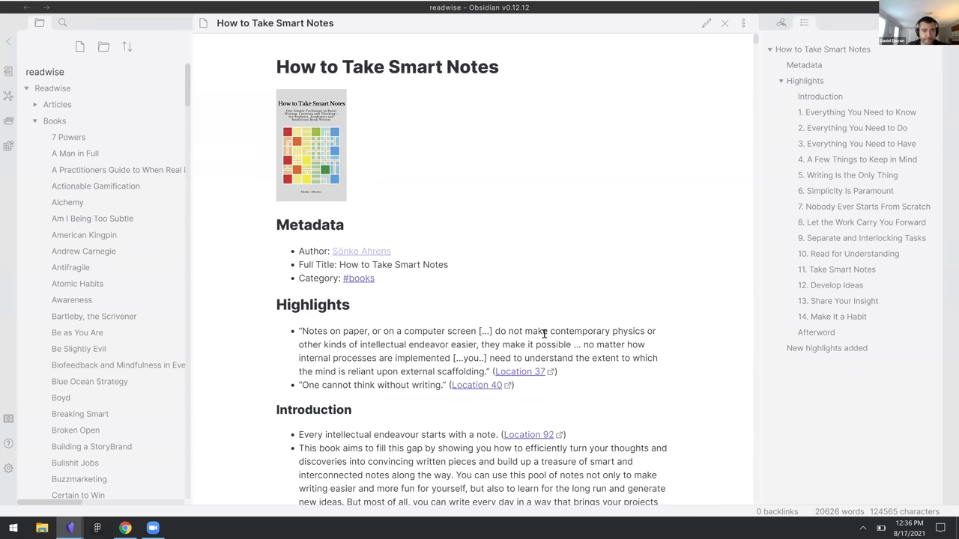
key(ctrl+comma)
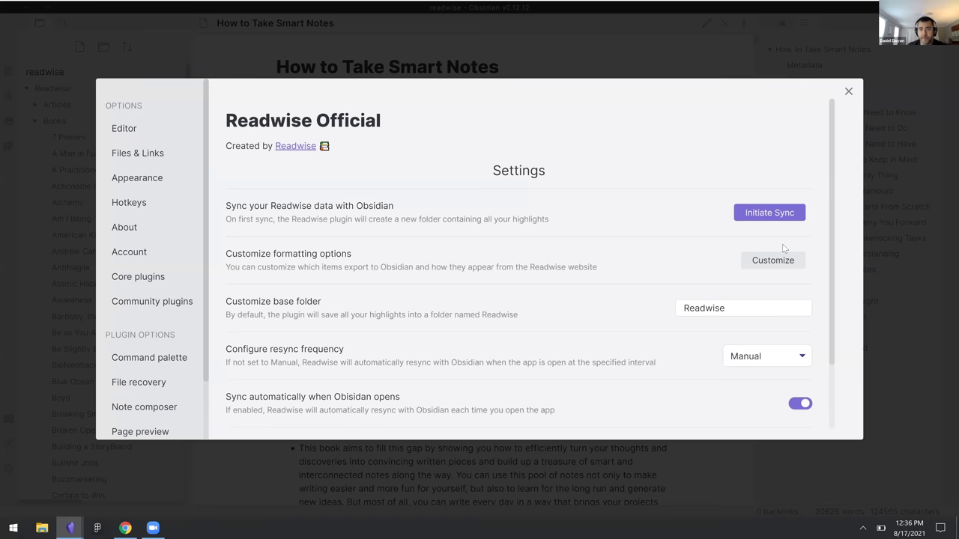
scroll(787, 247, down, 2)
scroll(824, 142, up, 2)
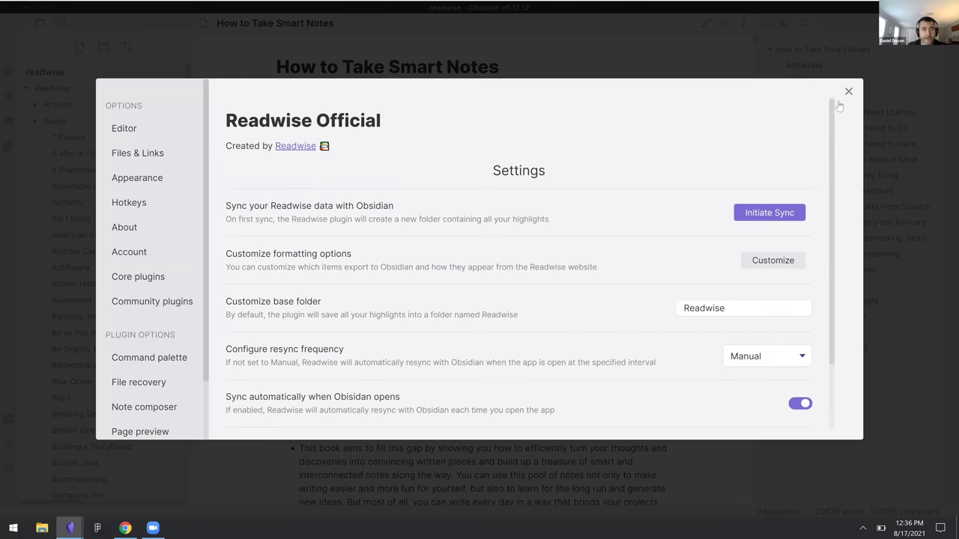
key(Escape)
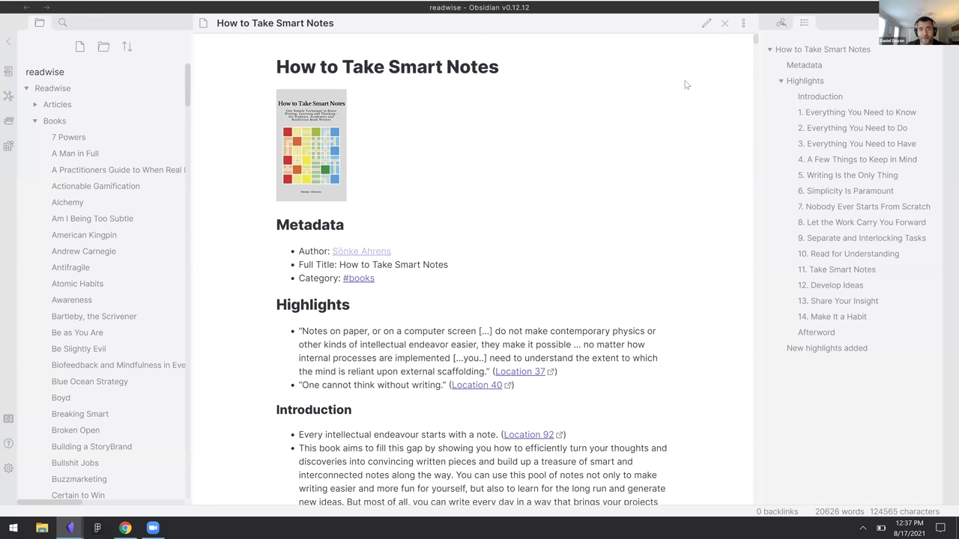
View sections 4 and 6 of How to Take Smart Notes through its outline and open the 7 Powers note.
click(834, 116)
click(846, 160)
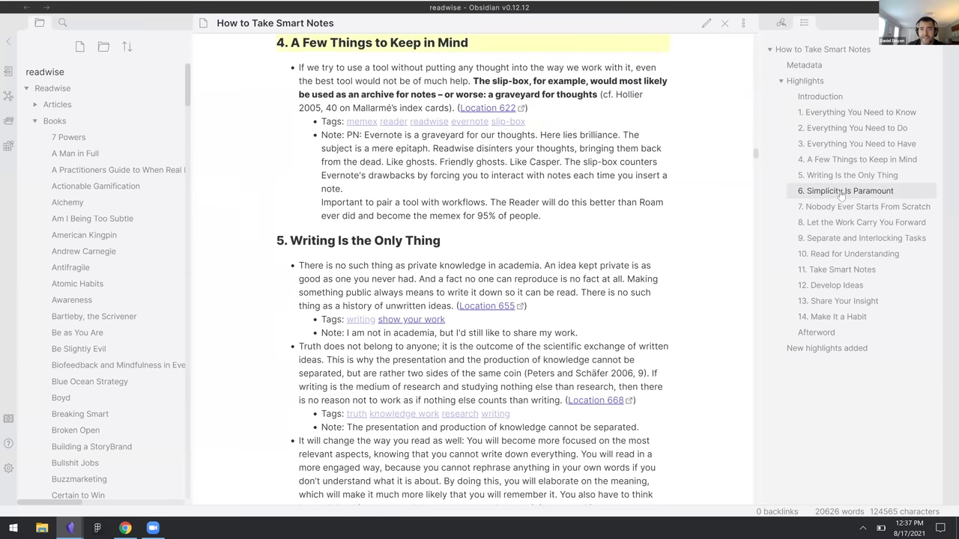
click(840, 191)
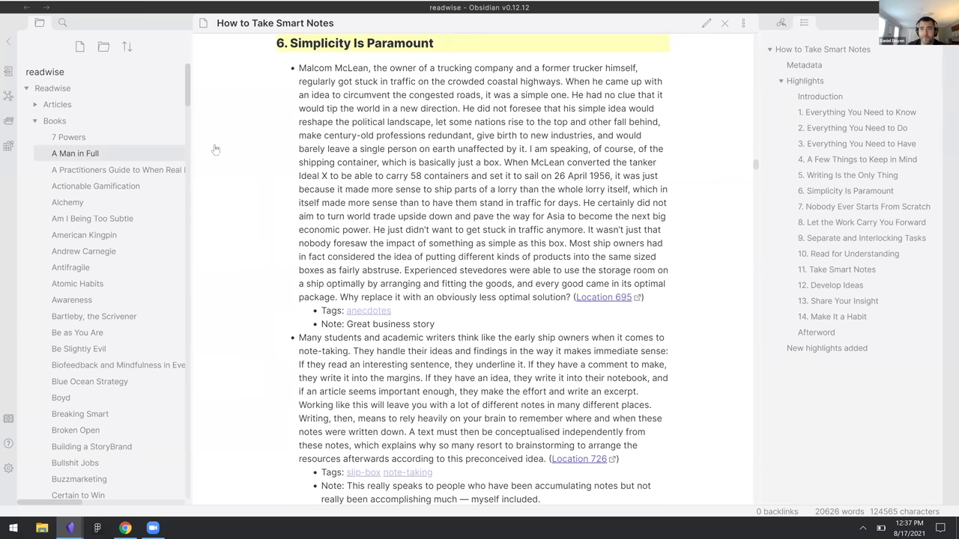
click(68, 137)
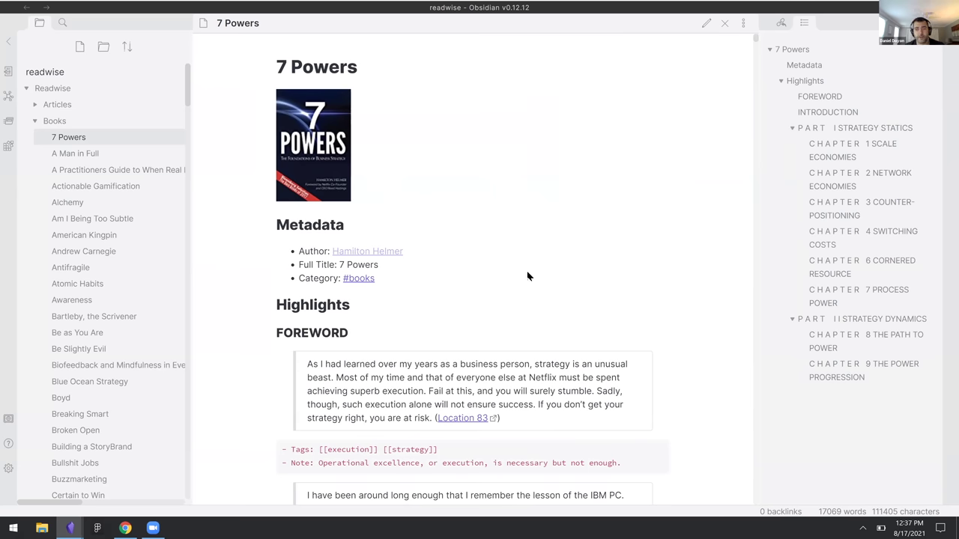
Switch to the Metaverse article in Chrome and look over its highlighted passages.
key(alt+Tab)
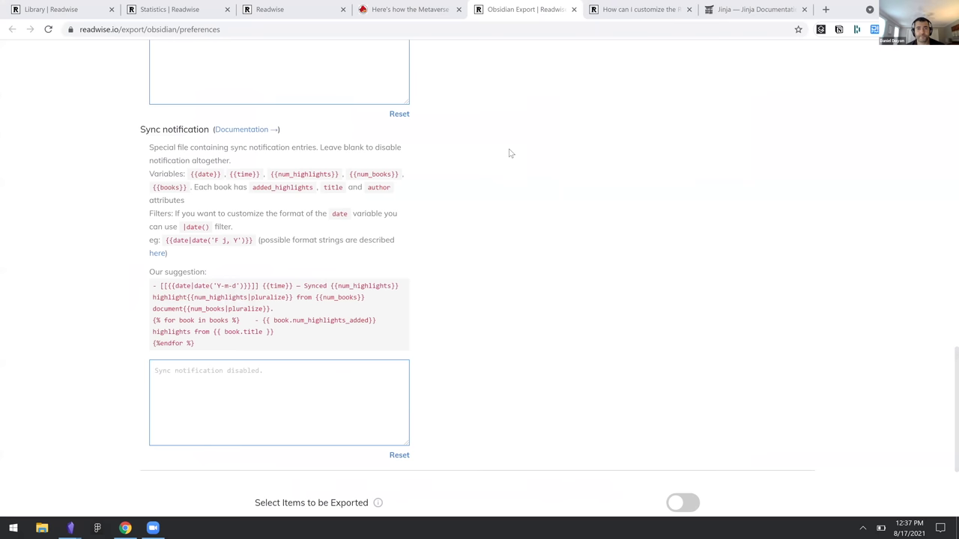
click(419, 14)
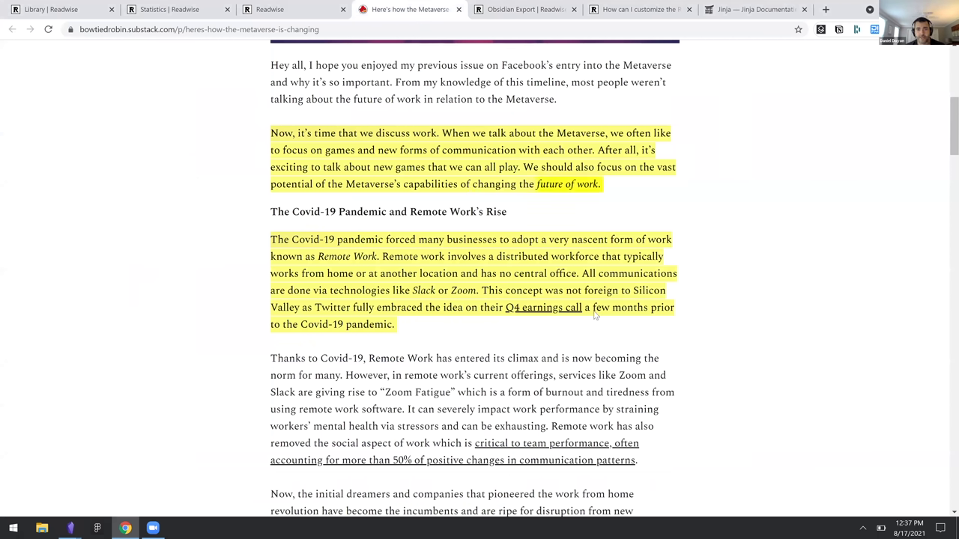
scroll(622, 284, up, 5)
scroll(634, 298, down, 6)
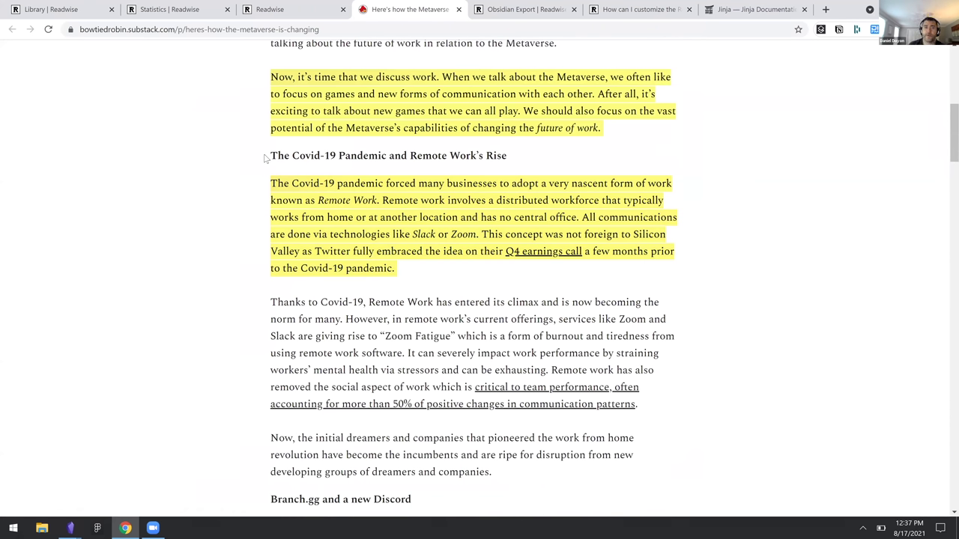
Highlight the heading "The Covid-19 Pandemic and Remote Work's Rise" with the note .h1 and delete that highlight.
drag(264, 157, 483, 162)
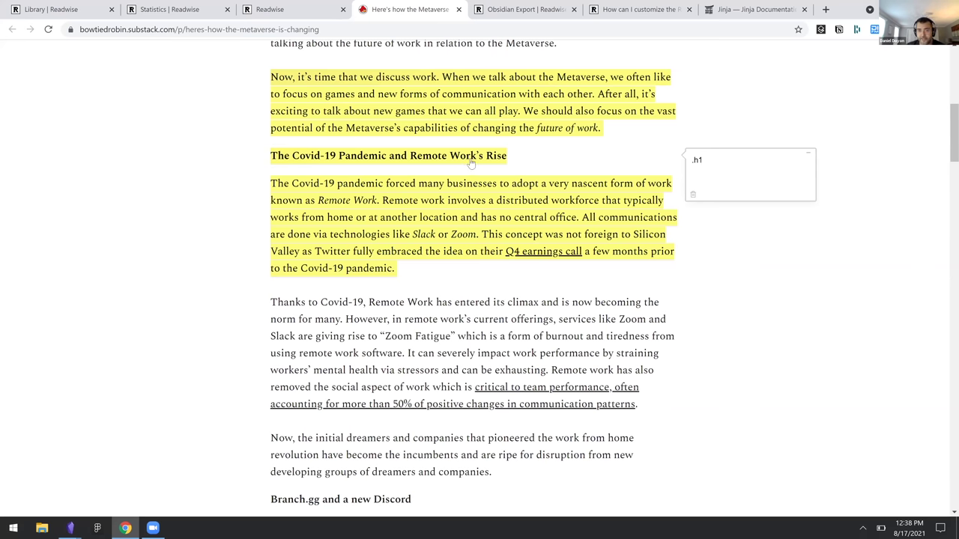
click(692, 195)
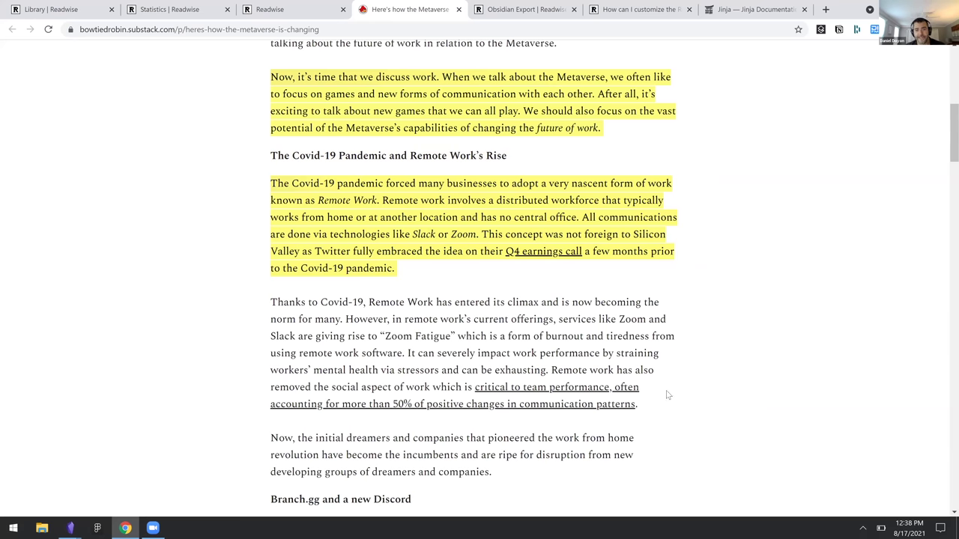
Highlight the paragraph beginning "Thanks to Covid-19, Remote Work" and give it the inline tag note .this-is-my-tag.
drag(653, 408, 627, 405)
drag(382, 367, 230, 306)
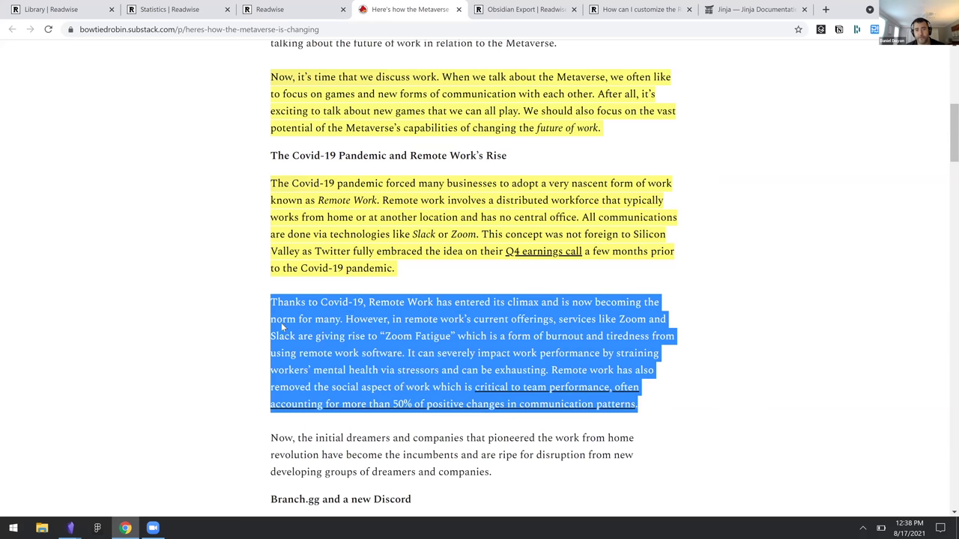
drag(281, 322, 281, 322)
text(.this-is-my-tag)
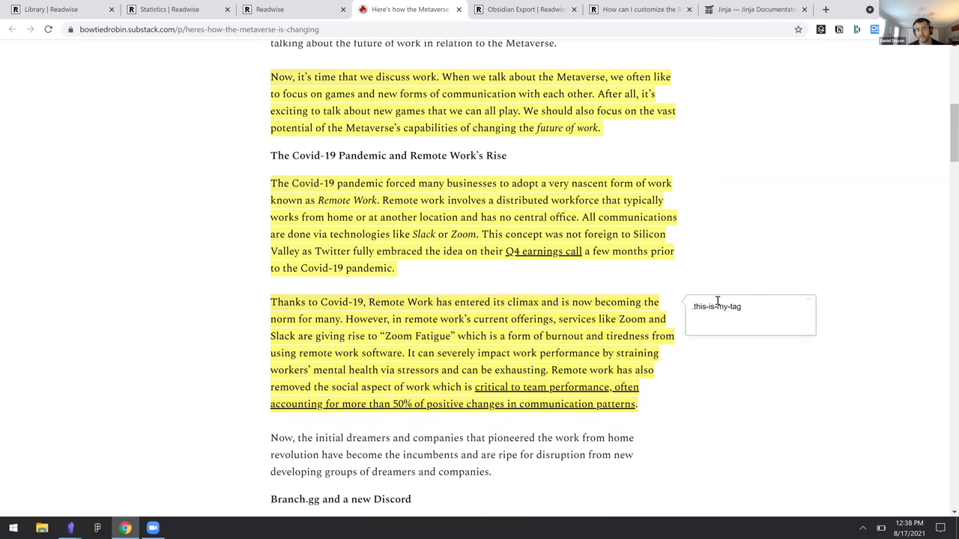
Switch to Obsidian and examine how the tags are written under the first FOREWORD highlight in 7 Powers.
key(alt+Tab)
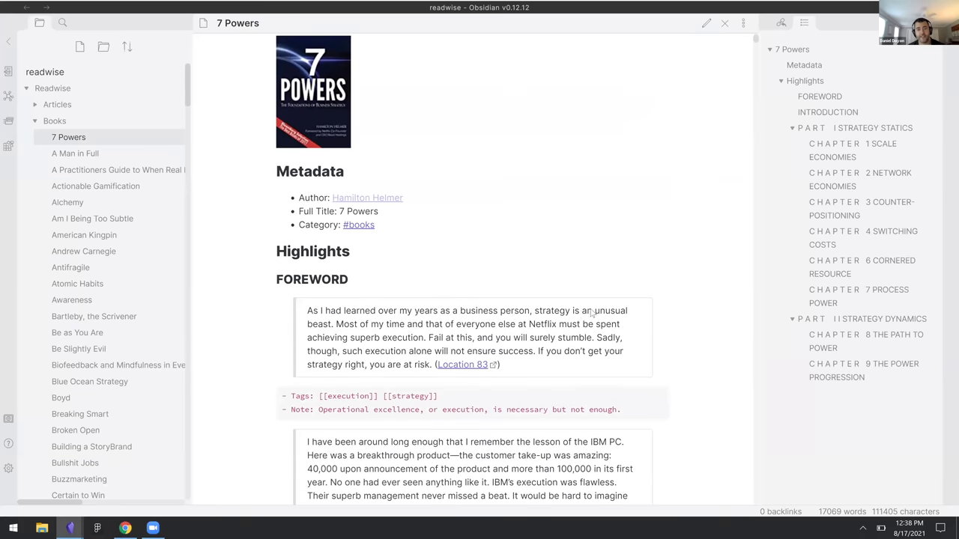
scroll(287, 281, down, 3)
drag(287, 281, 474, 281)
click(473, 280)
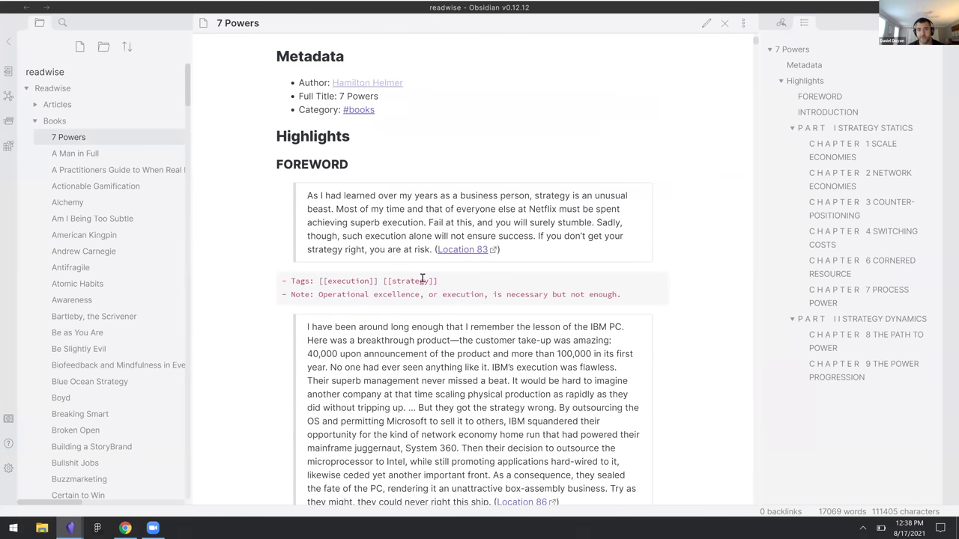
click(704, 32)
click(704, 32)
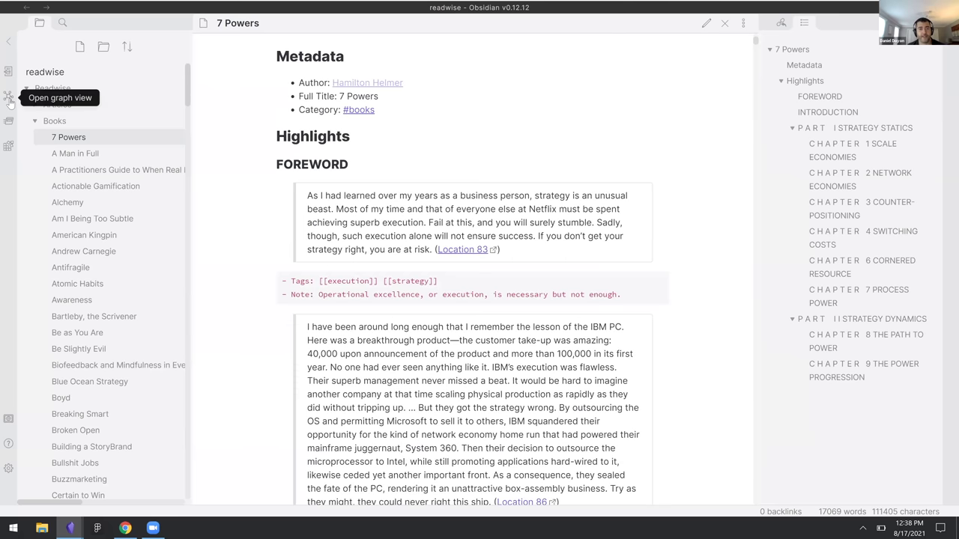
click(8, 97)
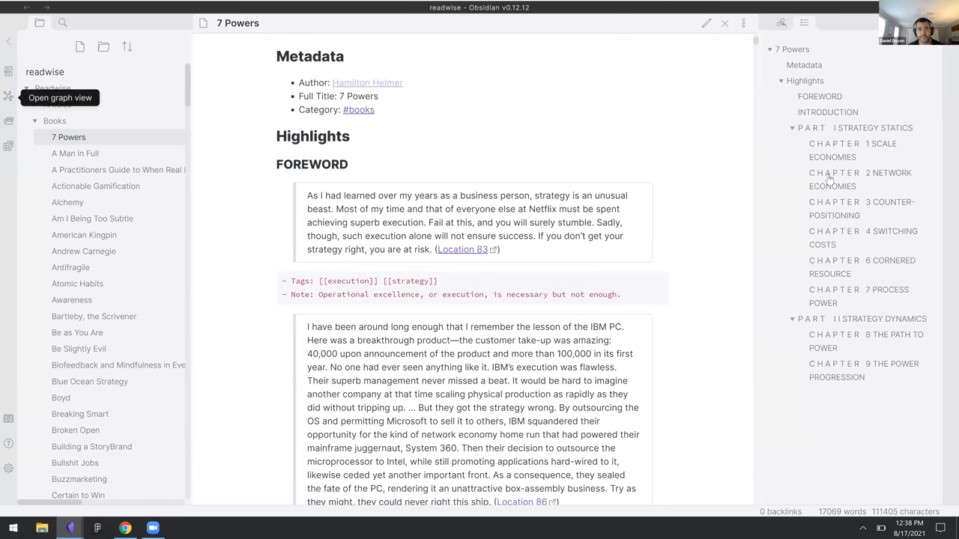